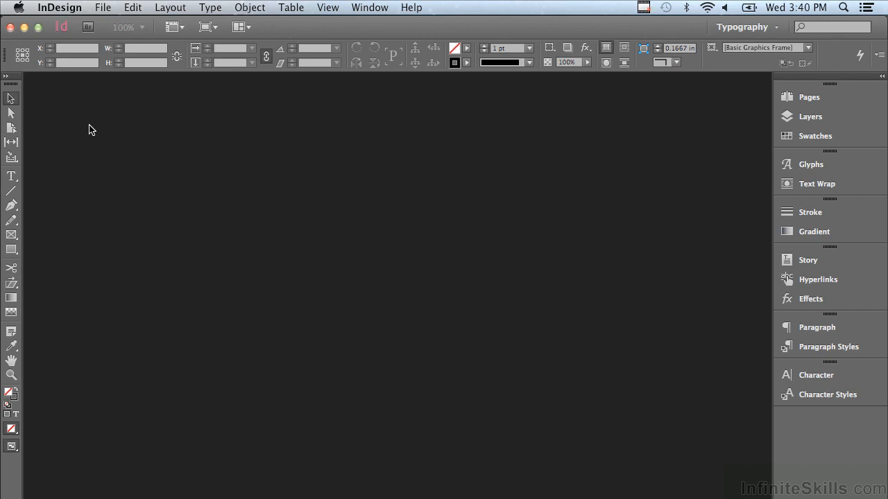
# - Open the document Round Corners Fast.indd from the Chapter 4 working files folder
pyautogui.click(101, 9)
pyautogui.click(105, 36)
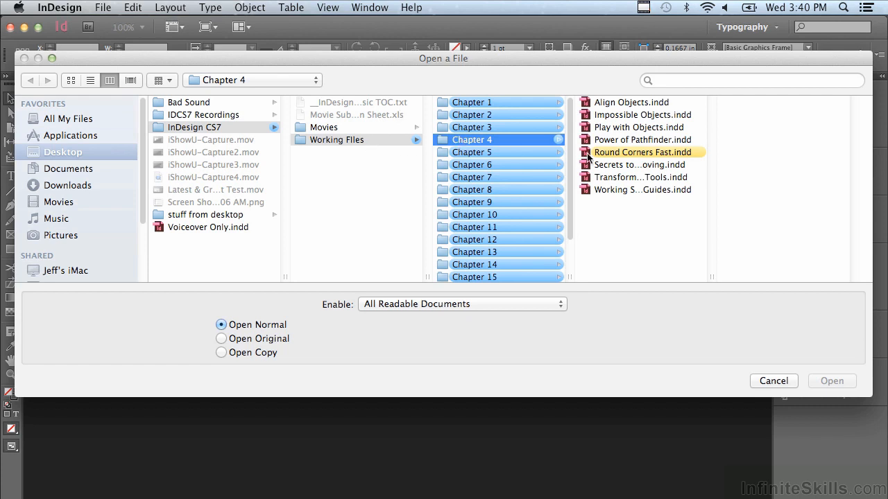
pyautogui.click(610, 154)
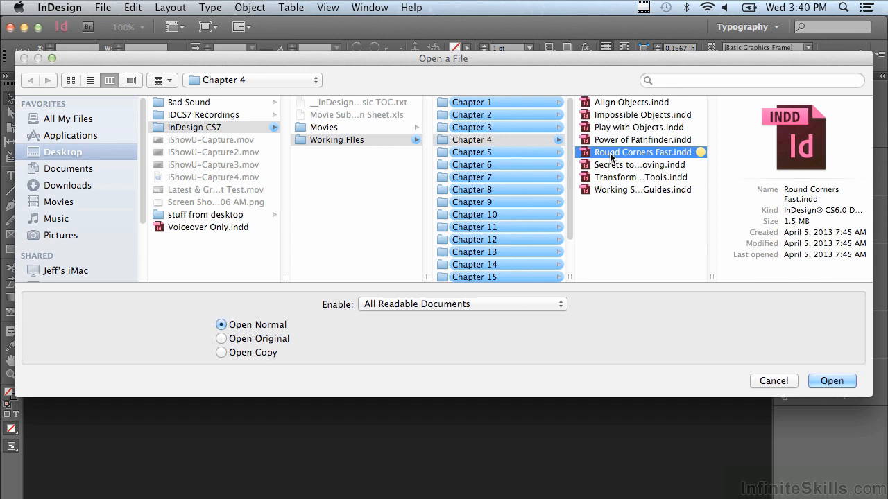
pyautogui.click(819, 380)
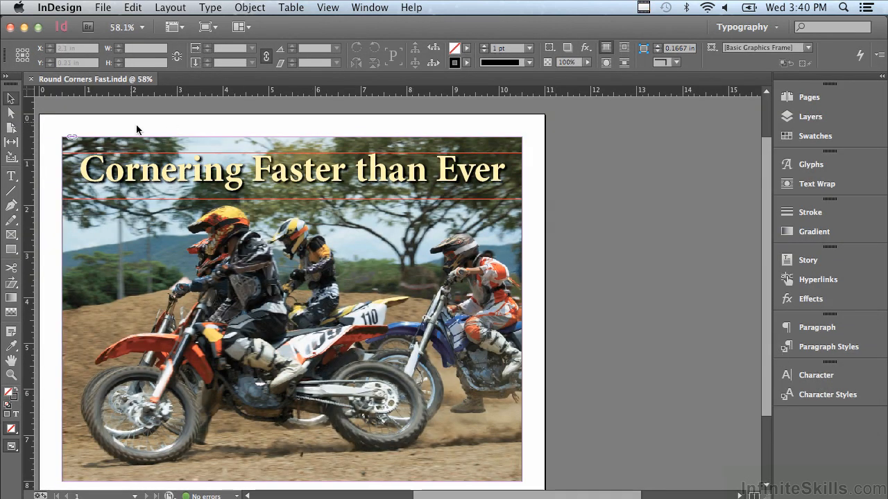
# - Select the motocross photo frame and open its Corner Options with Preview enabled
pyautogui.click(11, 98)
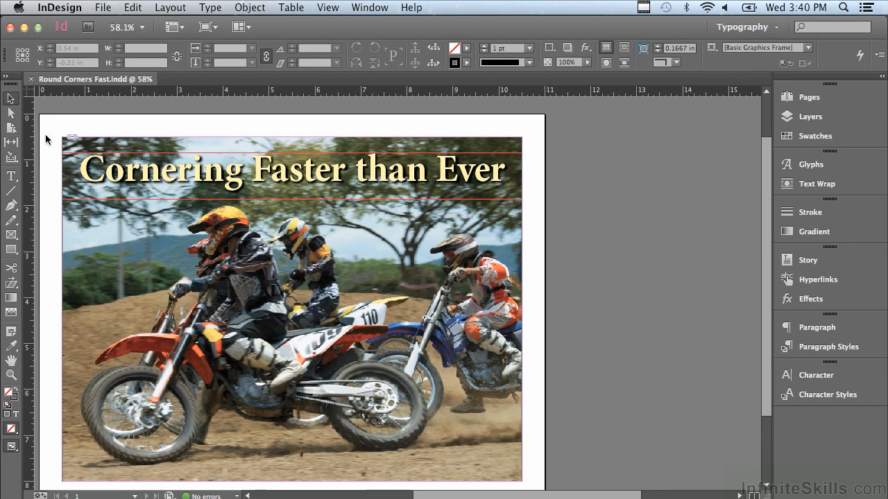
pyautogui.click(103, 252)
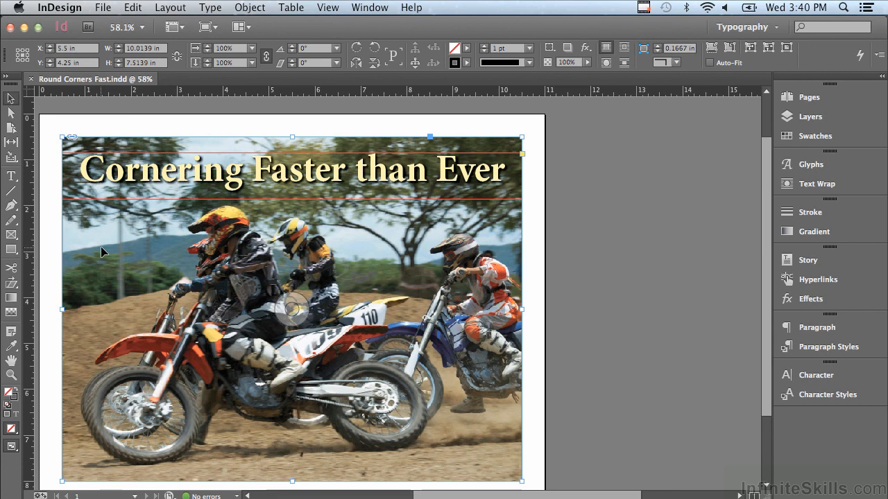
pyautogui.click(238, 9)
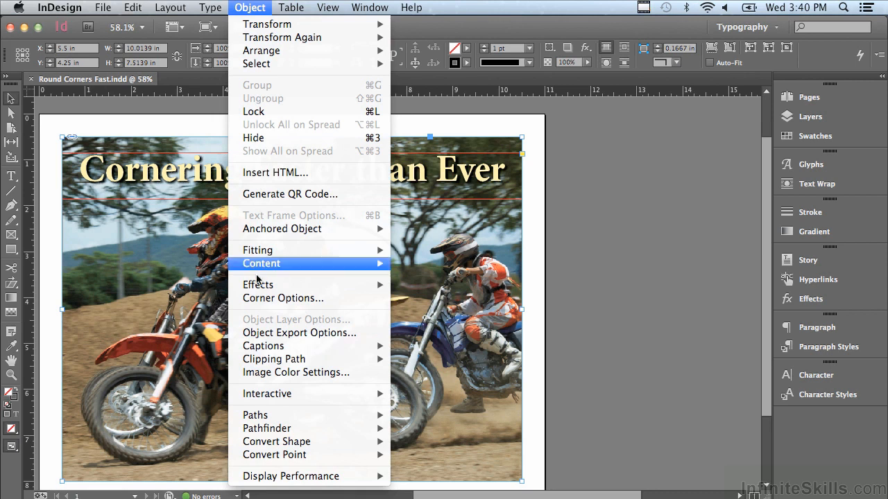
pyautogui.click(256, 304)
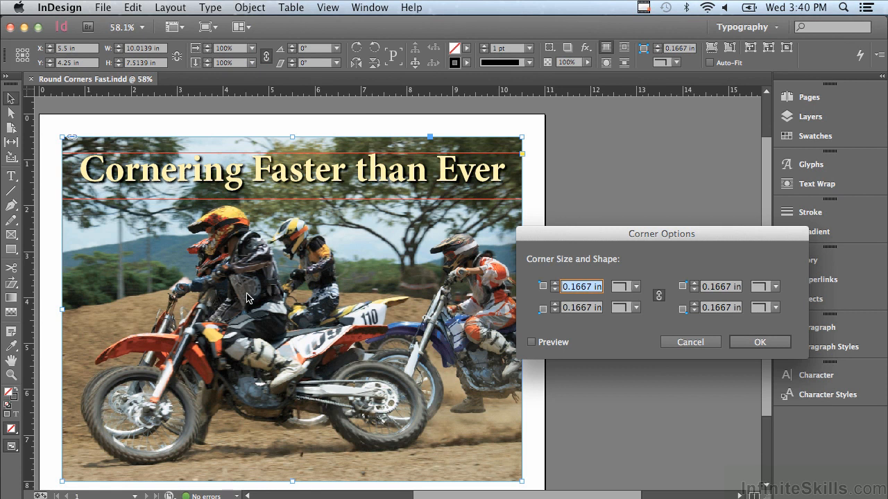
pyautogui.click(531, 342)
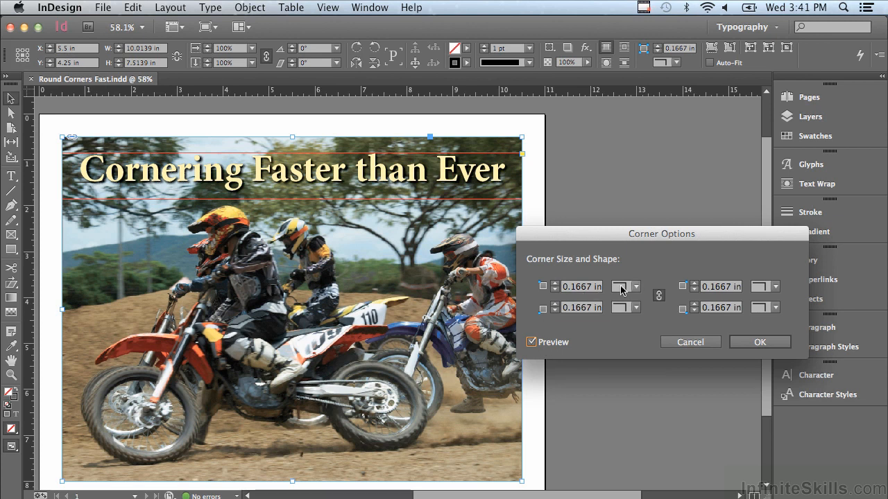
# - Apply the Fancy shape to all four corners of the photo frame at a size of 0.5 in
pyautogui.click(622, 290)
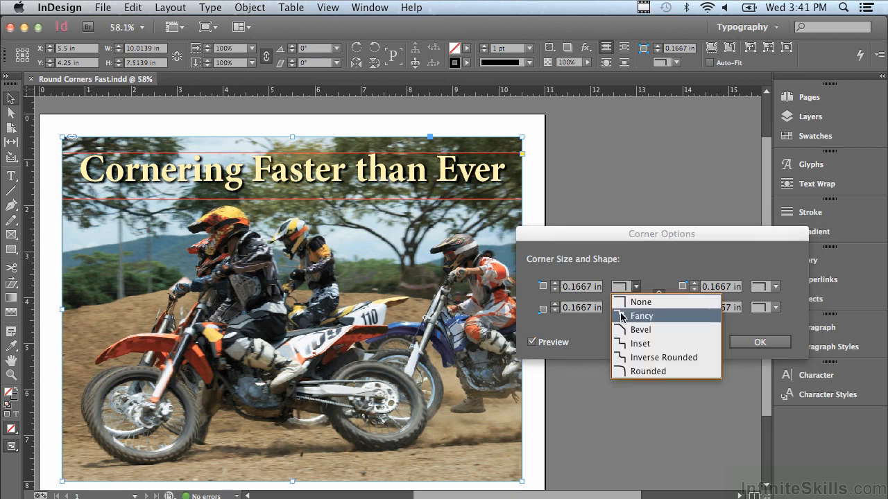
pyautogui.click(622, 315)
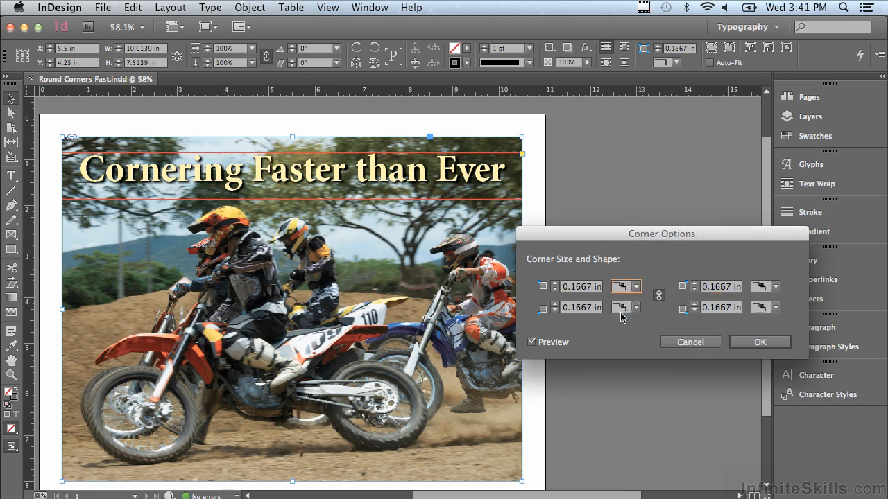
pyautogui.click(555, 283)
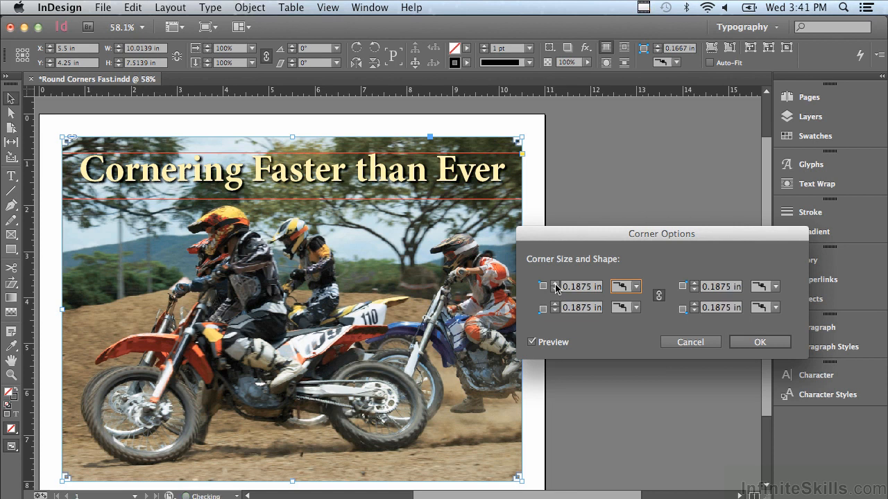
pyautogui.click(554, 283)
pyautogui.click(555, 284)
pyautogui.click(554, 284)
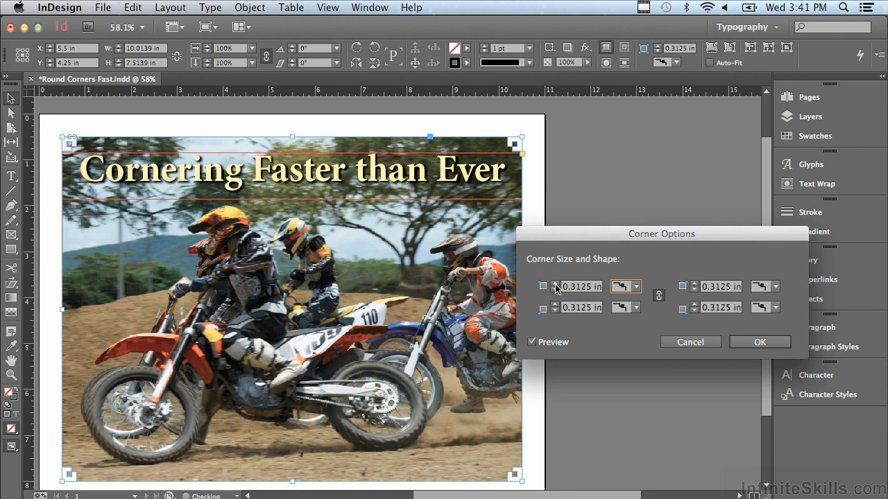
pyautogui.click(555, 283)
pyautogui.click(555, 283)
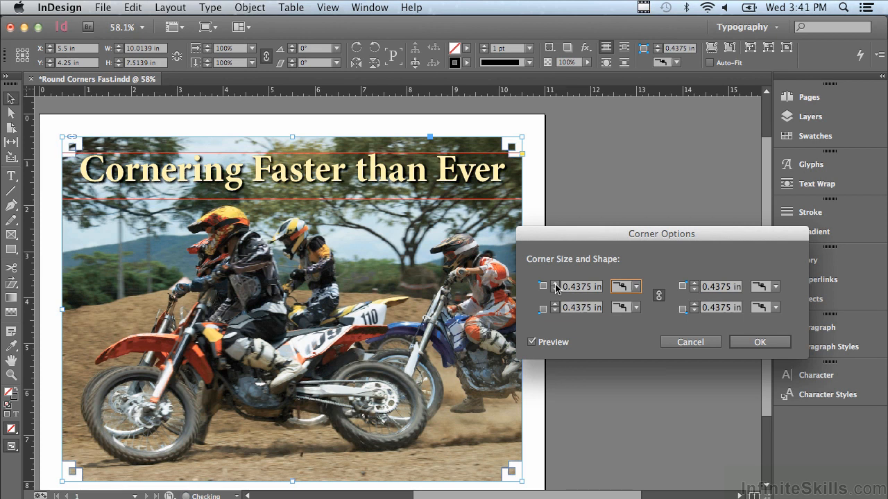
pyautogui.click(555, 283)
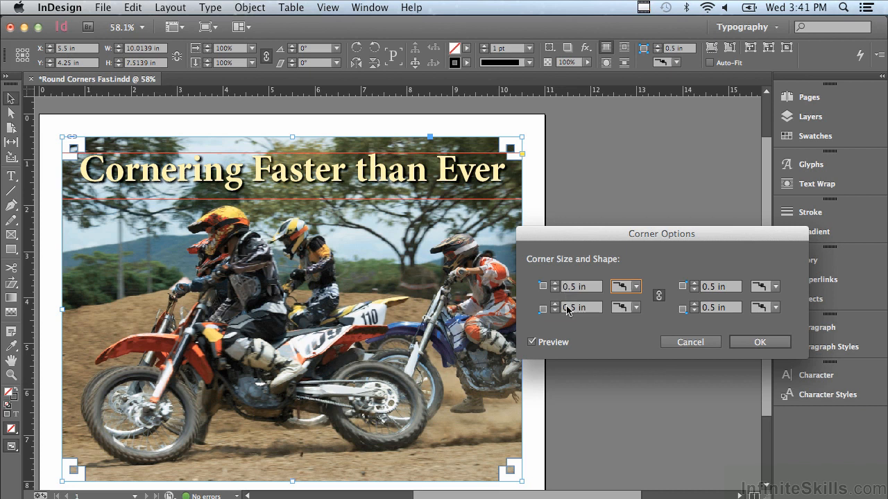
pyautogui.click(658, 296)
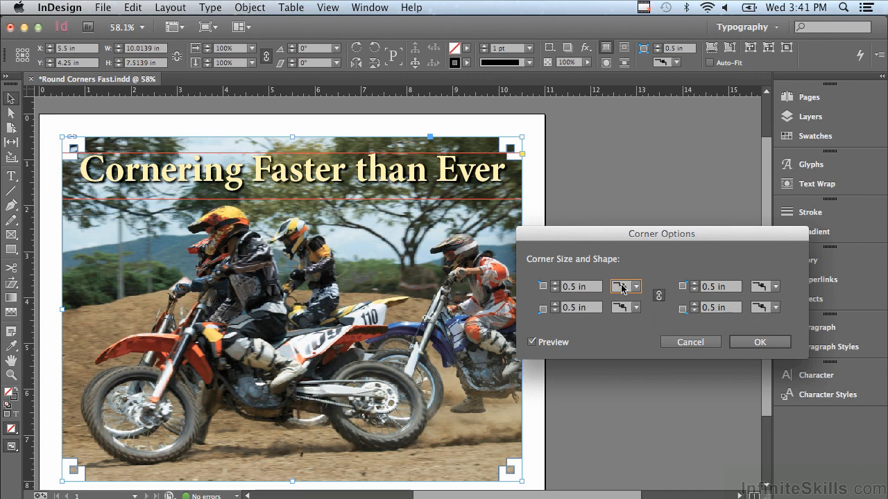
# - Try the Bevel, Inset, Inverse Rounded and Rounded shapes in turn on all four corners of the photo frame
pyautogui.click(622, 287)
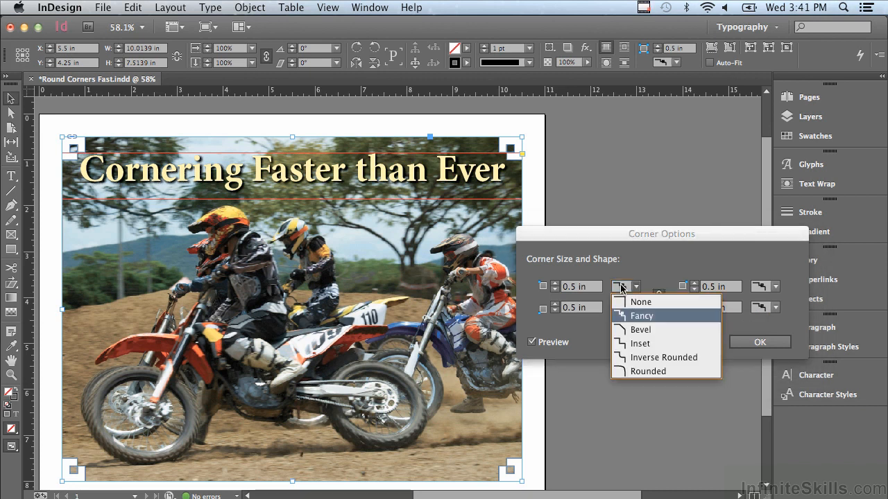
pyautogui.click(640, 330)
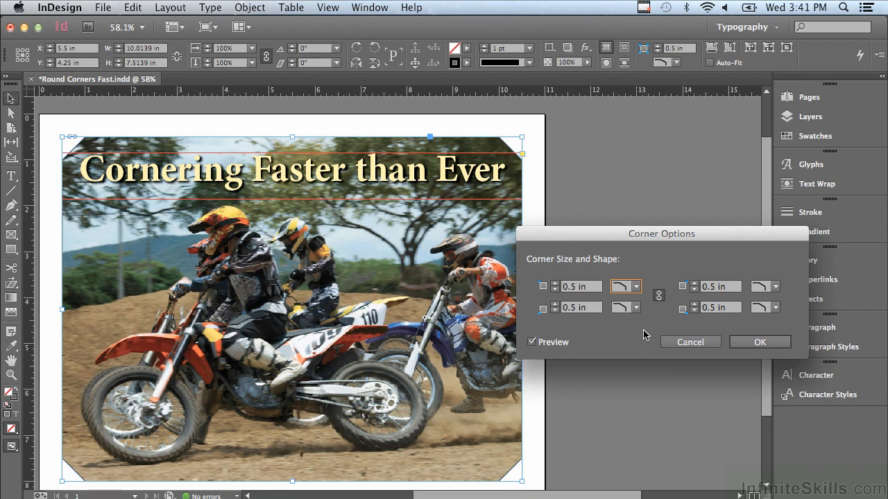
pyautogui.click(621, 287)
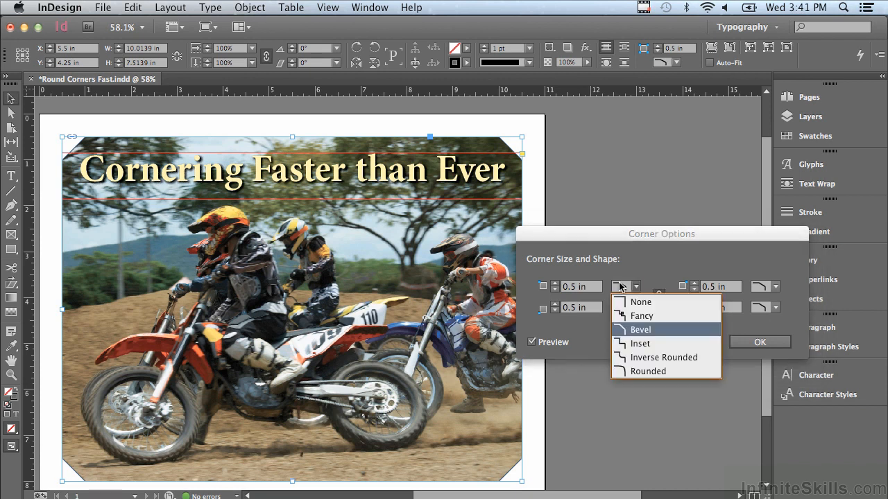
pyautogui.click(624, 344)
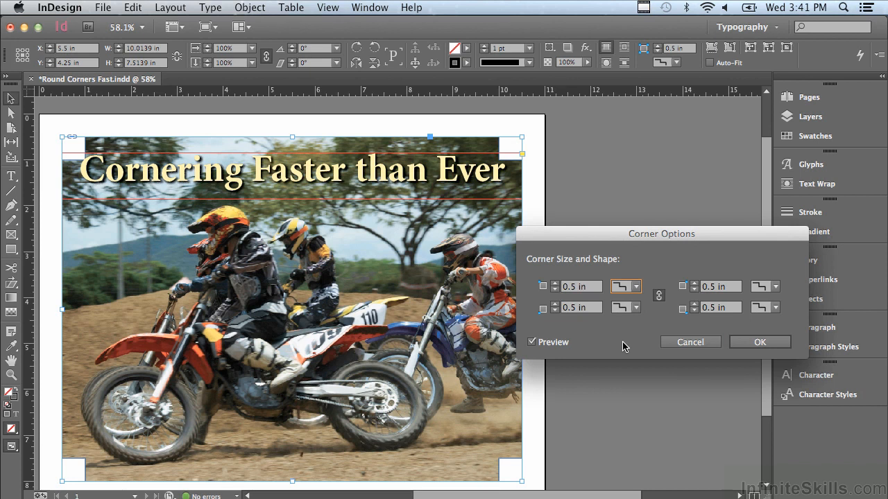
pyautogui.click(624, 287)
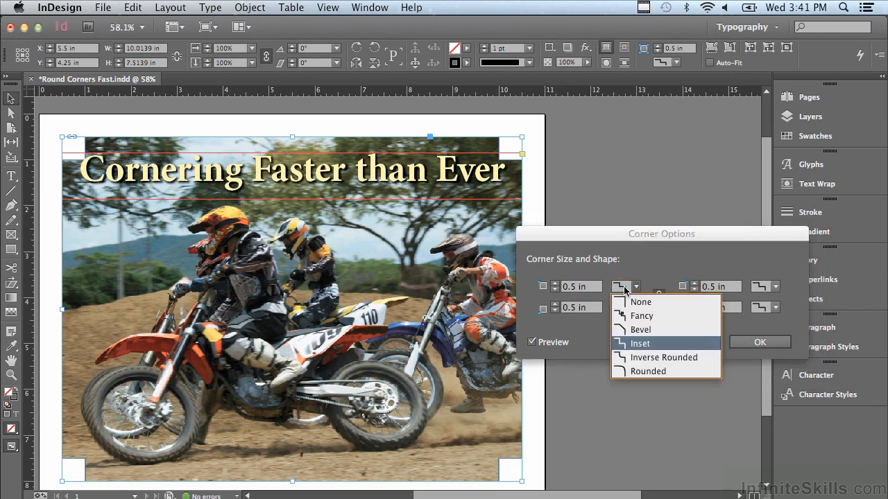
pyautogui.click(621, 357)
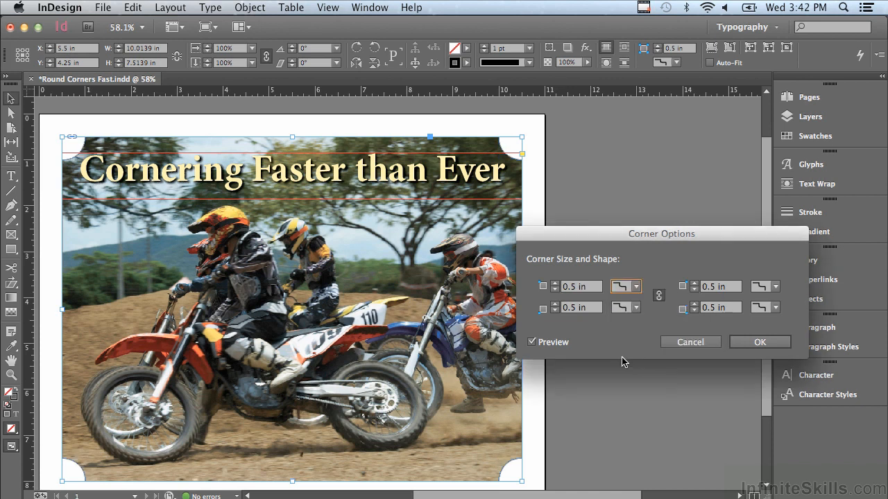
pyautogui.click(622, 287)
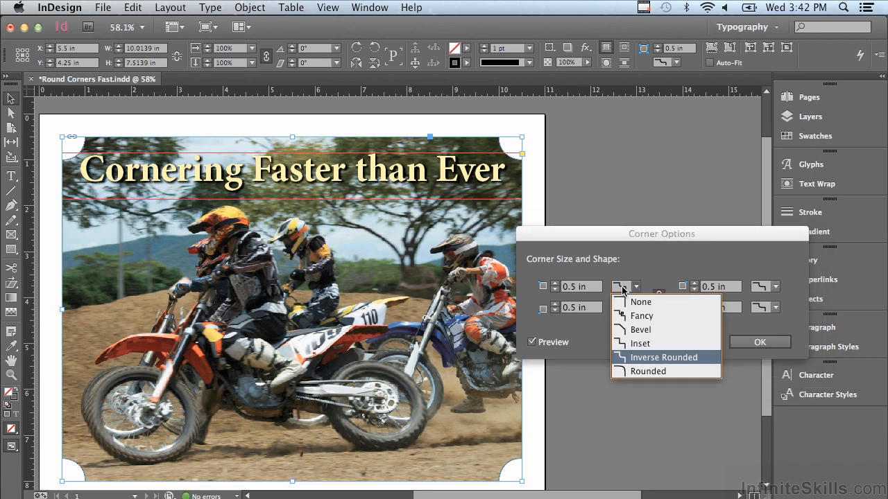
pyautogui.click(626, 372)
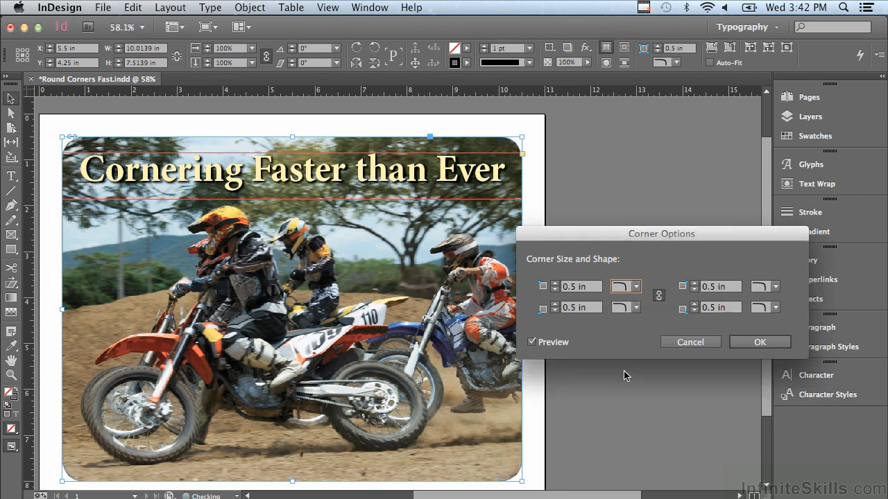
# - Increase the size of all four rounded corners to 0.75 in
pyautogui.click(555, 283)
pyautogui.click(554, 284)
pyautogui.click(555, 284)
pyautogui.click(555, 284)
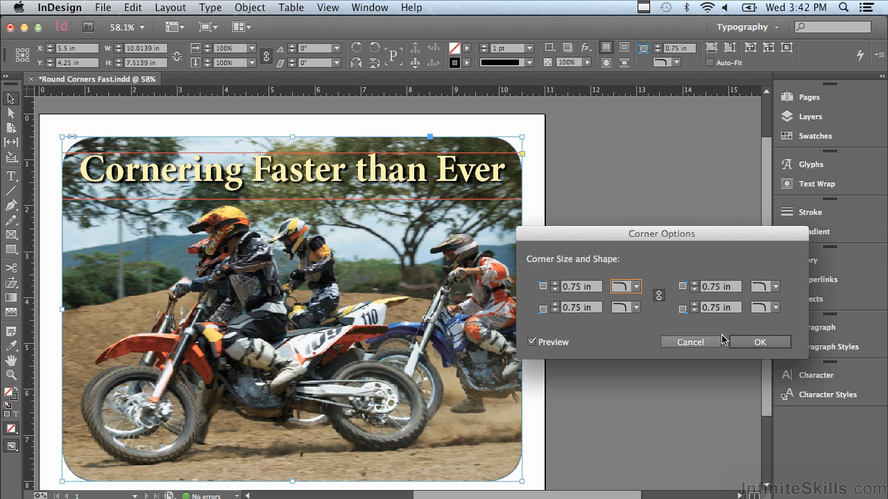
# - Set all four corner shapes to None and switch them back to Rounded
pyautogui.click(636, 287)
pyautogui.click(640, 302)
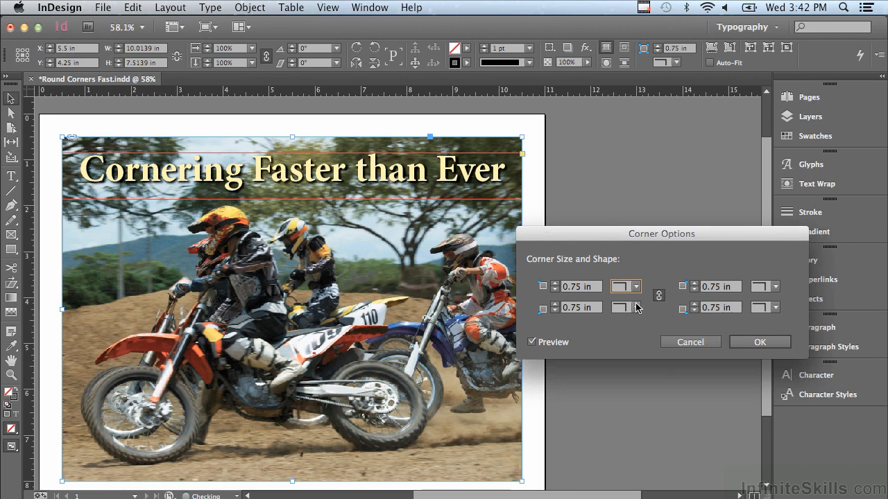
pyautogui.click(757, 311)
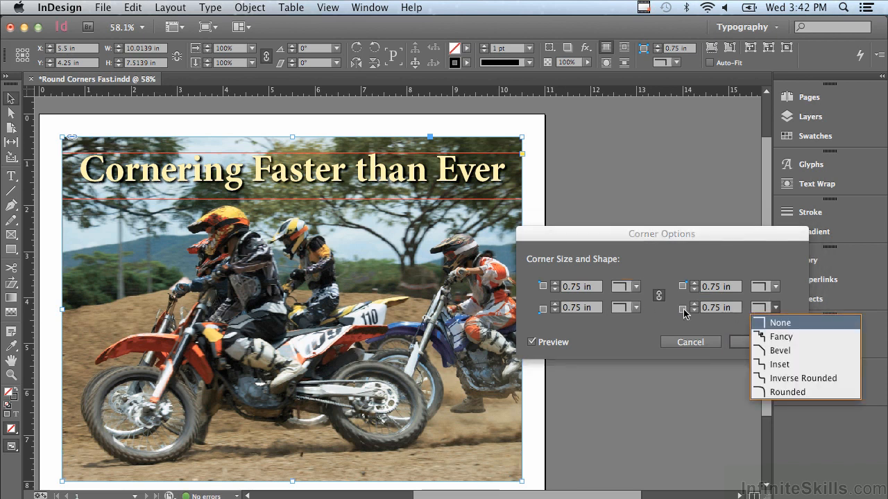
pyautogui.click(621, 287)
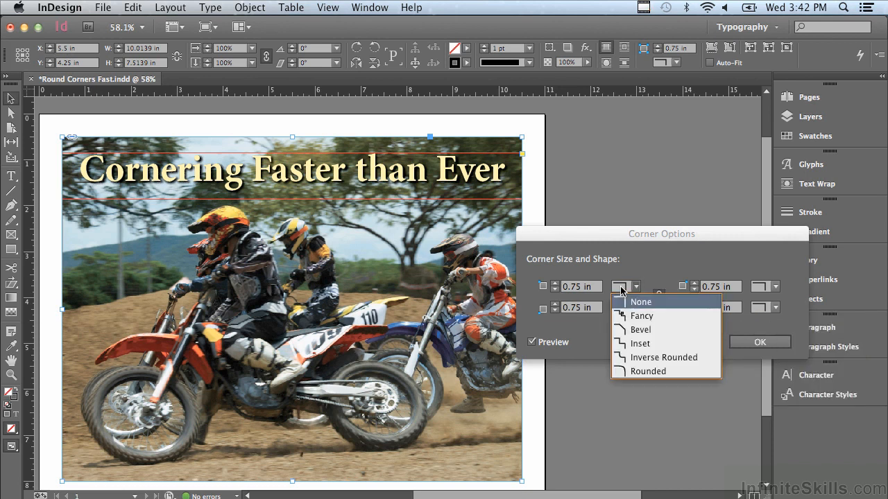
pyautogui.click(623, 371)
# - Try None on only the photo's top-left and bottom-right corners with the corner settings unlinked, and discard the corner changes
pyautogui.click(659, 297)
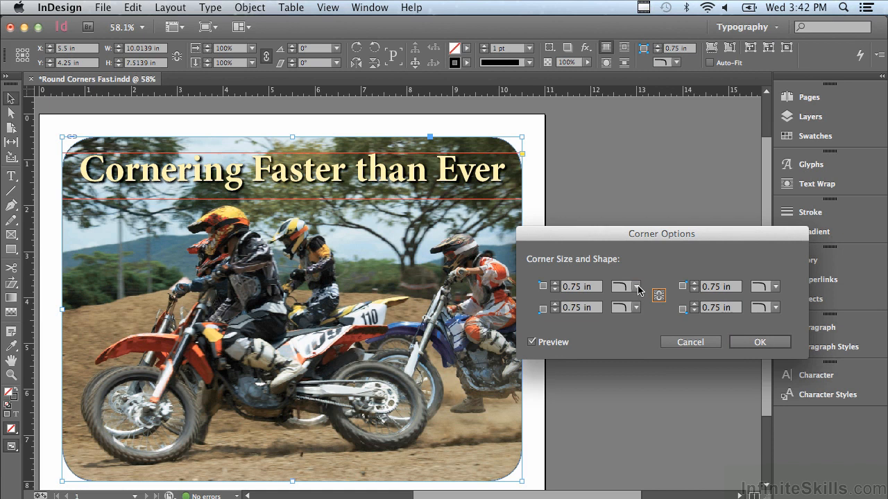
pyautogui.click(638, 290)
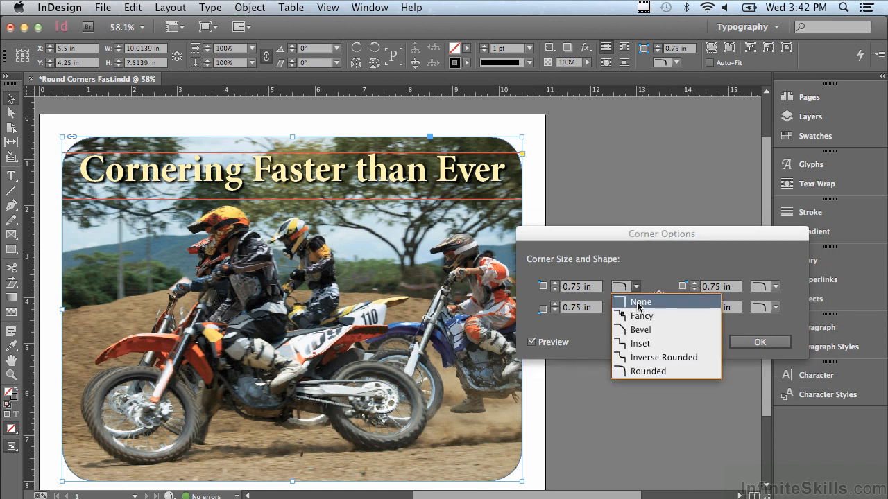
pyautogui.click(640, 356)
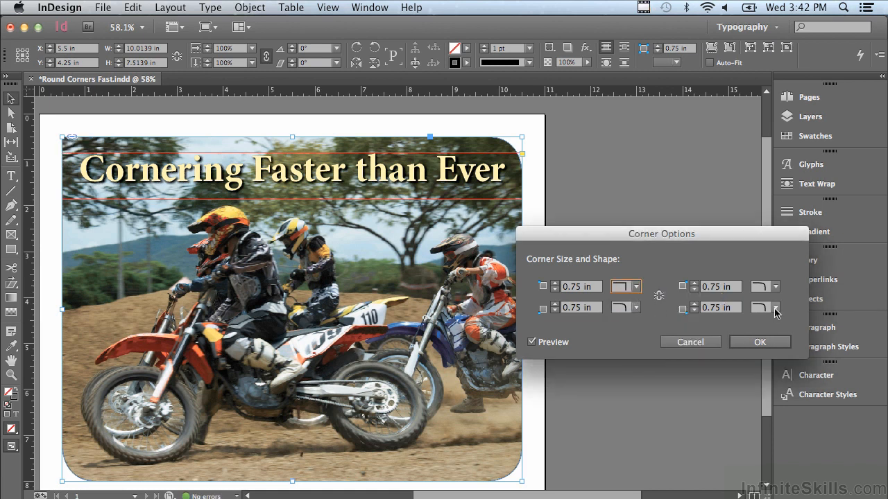
pyautogui.click(775, 309)
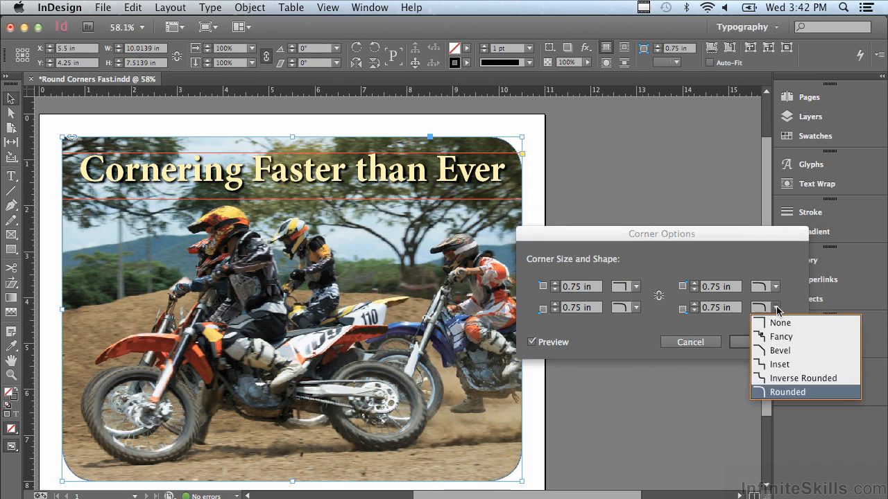
pyautogui.click(774, 323)
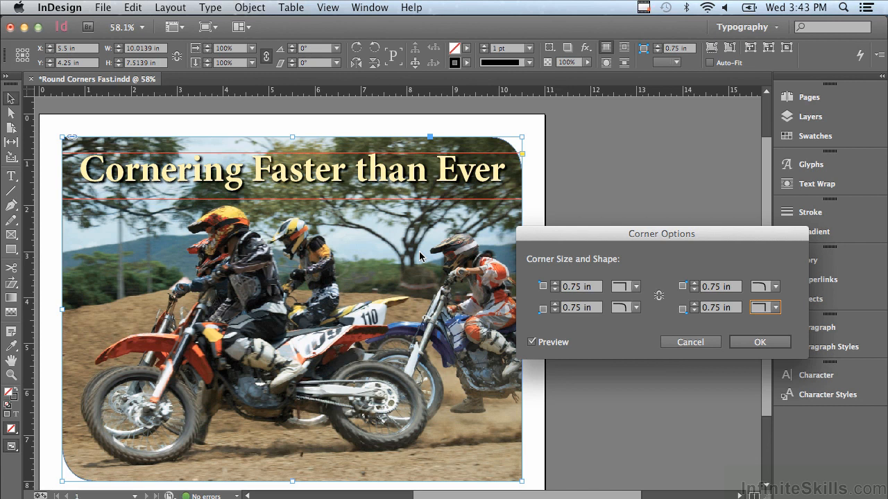
pyautogui.click(677, 342)
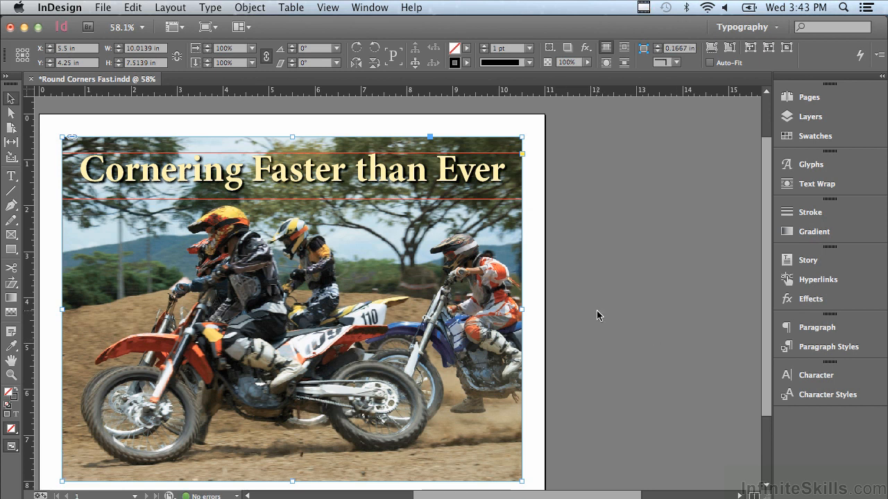
# - Round all four corners of the photo frame directly on the page to a radius of about 1.82 in
pyautogui.click(522, 154)
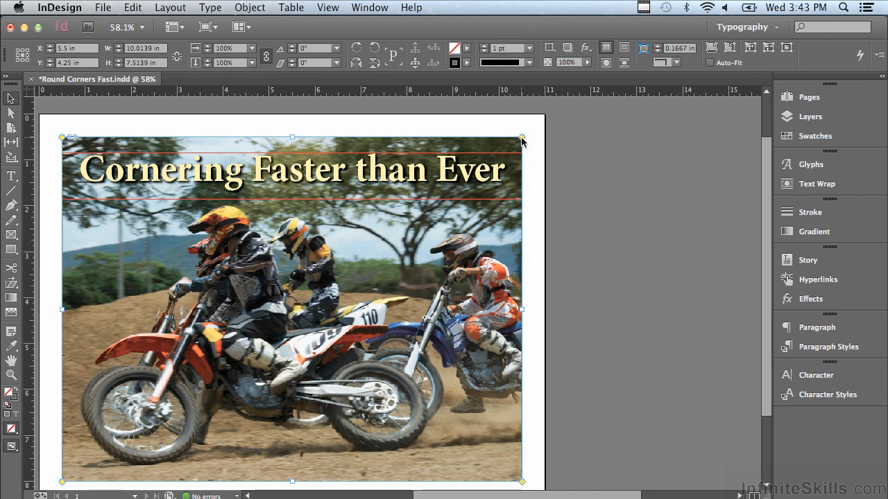
pyautogui.moveTo(522, 141); pyautogui.dragTo(437, 136)
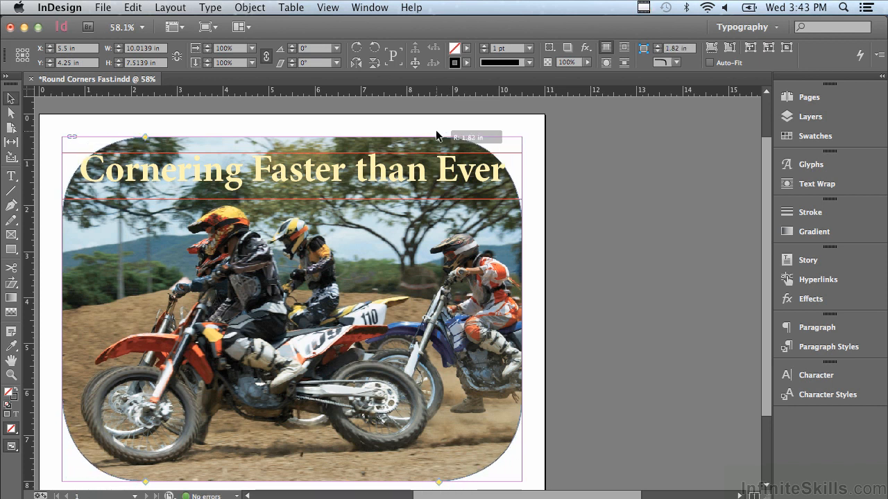
# - Reduce the frame's corner radius to about 1.6 in and cycle all four corners through Fancy, Bevel, Inset, Inverse Rounded and None
pyautogui.moveTo(436, 130); pyautogui.dragTo(446, 130)
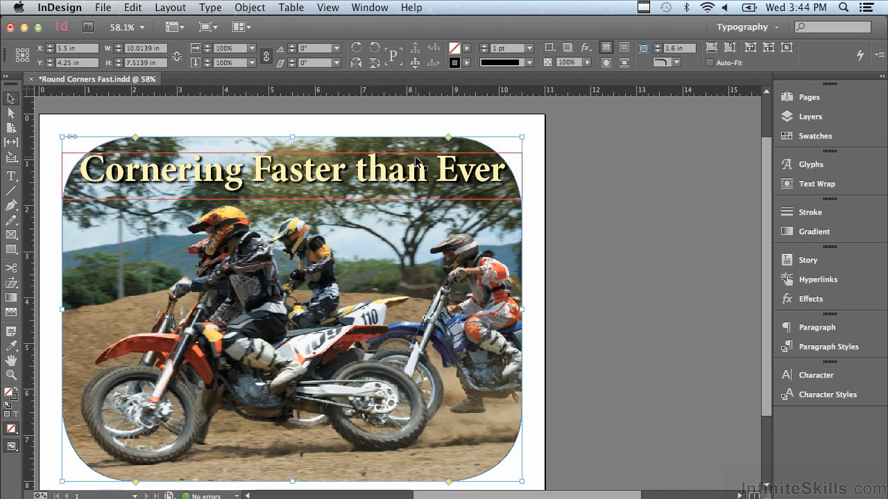
pyautogui.keyDown('alt'); pyautogui.click(449, 140); pyautogui.keyUp('alt')
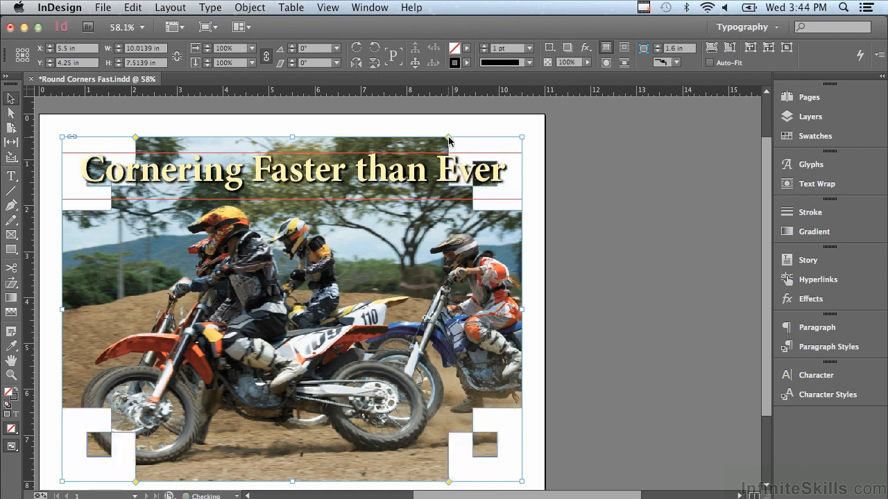
pyautogui.keyDown('alt'); pyautogui.click(449, 141); pyautogui.keyUp('alt')
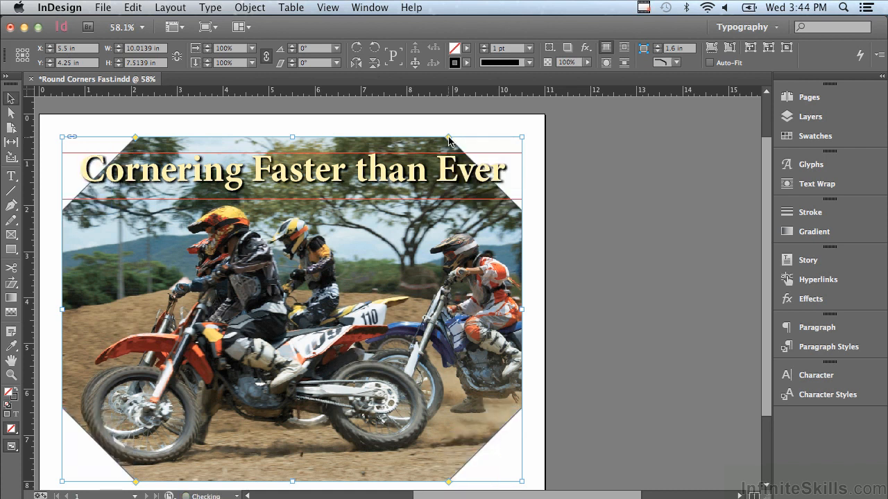
pyautogui.keyDown('alt'); pyautogui.click(448, 141); pyautogui.keyUp('alt')
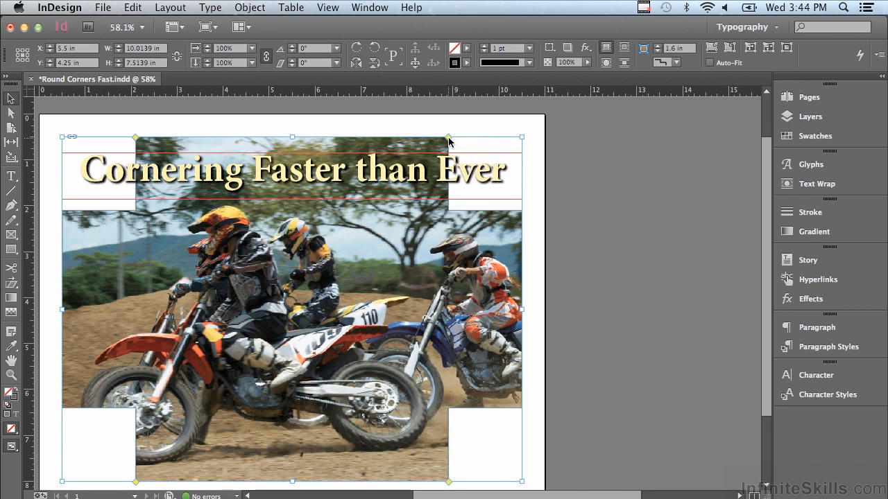
pyautogui.keyDown('alt'); pyautogui.click(449, 141); pyautogui.keyUp('alt')
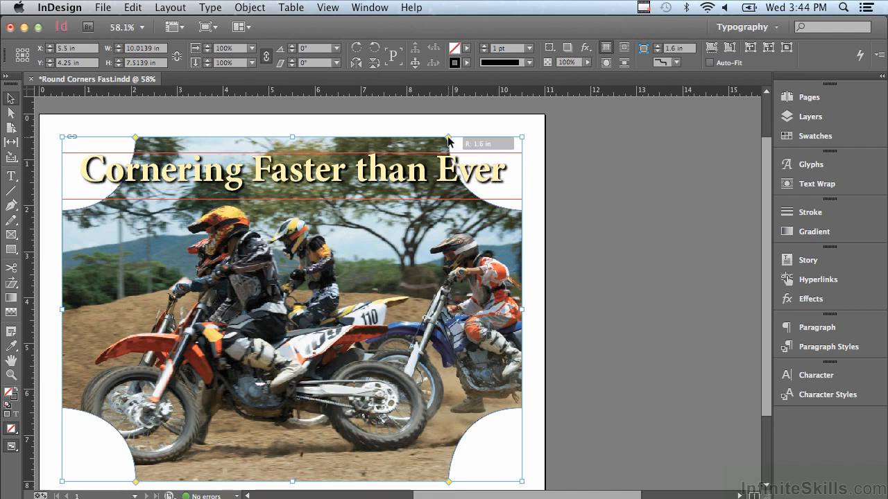
pyautogui.keyDown('alt'); pyautogui.click(449, 141); pyautogui.keyUp('alt')
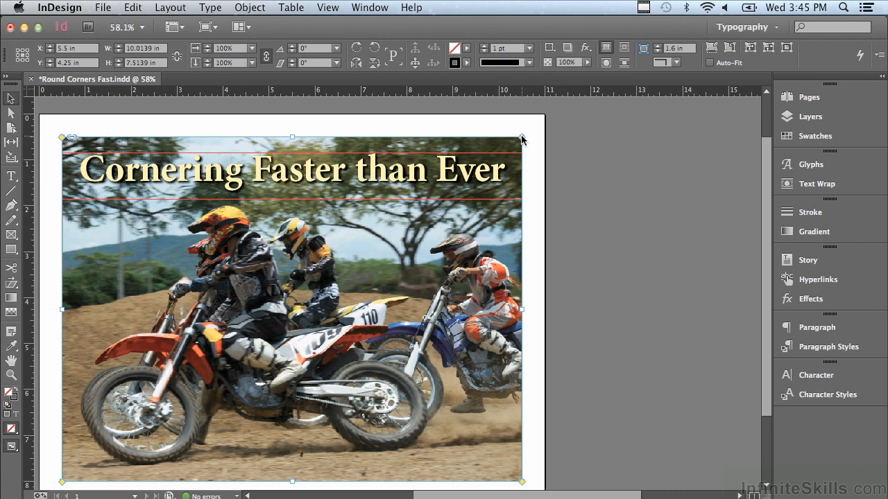
# - Try rounding only the photo frame's top-right corner directly on the page, and undo that change
pyautogui.moveTo(522, 139); pyautogui.dragTo(406, 139)
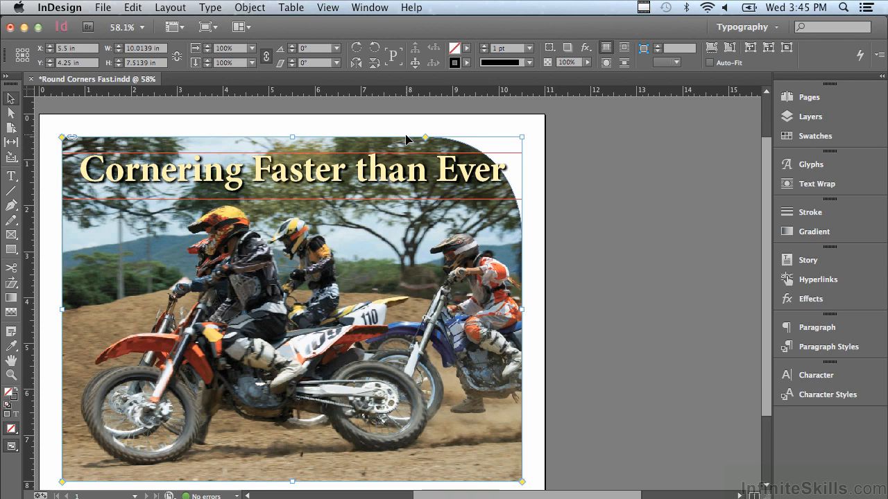
pyautogui.press('super+z')
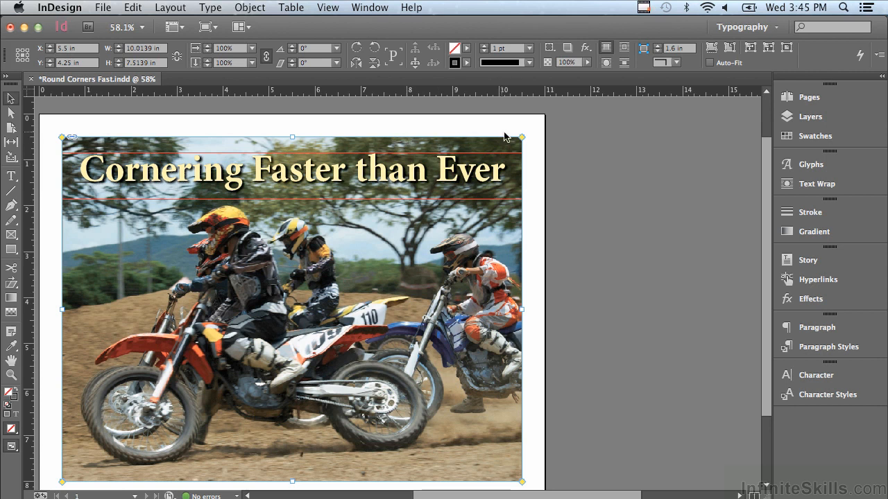
# - Round all four corners of the photo frame to about 1.22 in, and individually square off the top-right and bottom-left corners
pyautogui.moveTo(520, 138); pyautogui.dragTo(442, 140)
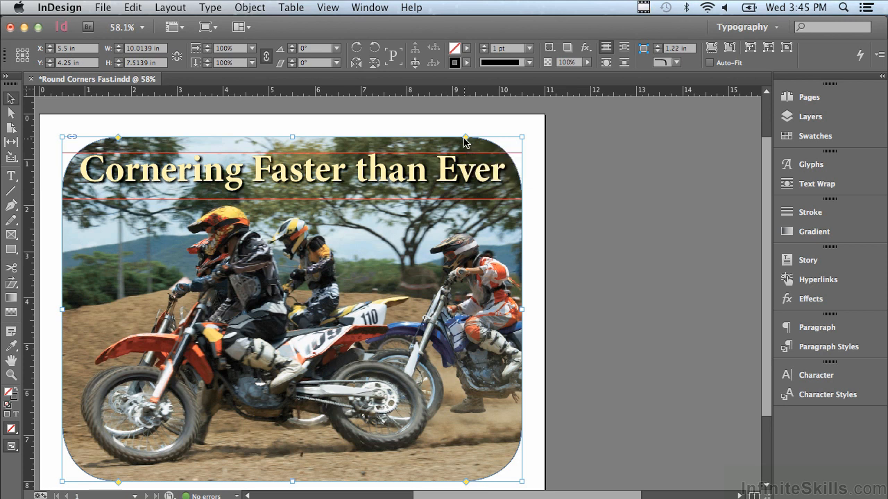
pyautogui.moveTo(467, 142); pyautogui.dragTo(594, 172)
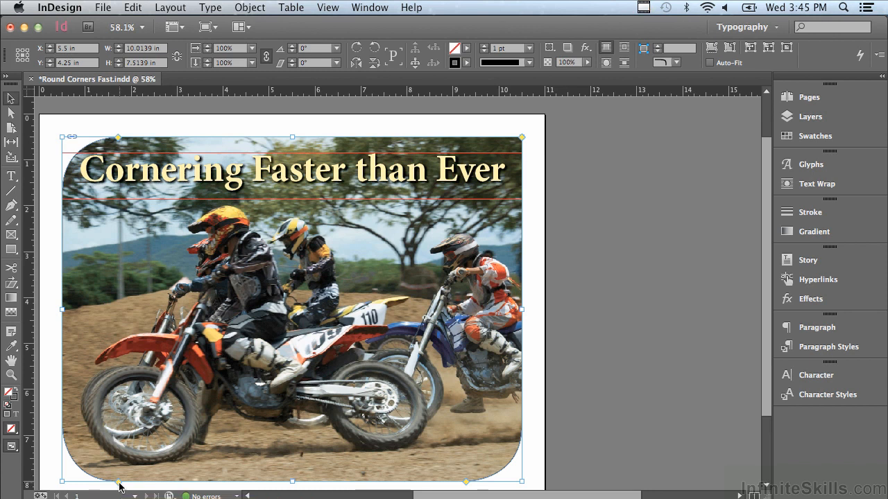
pyautogui.moveTo(118, 486); pyautogui.dragTo(7, 489)
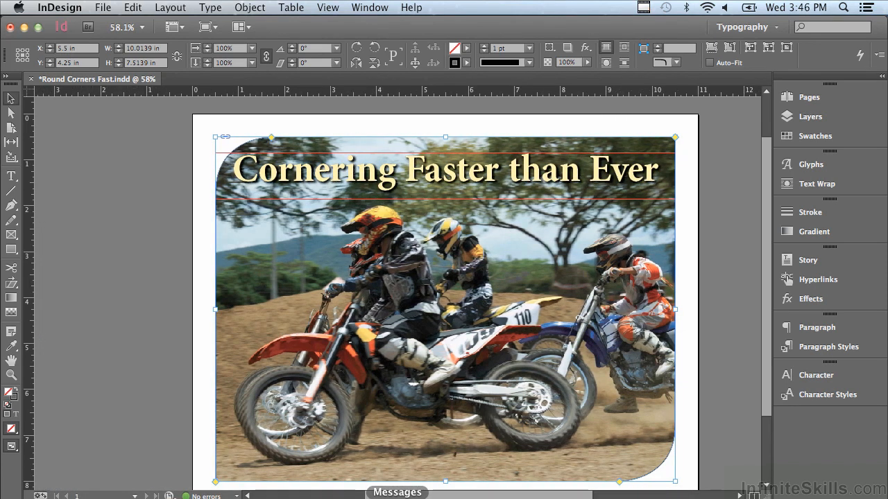